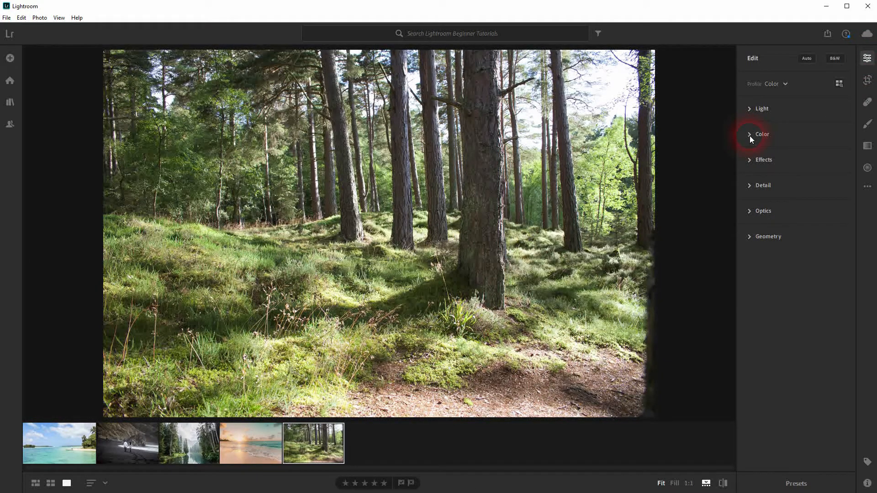
Apply automatic tone and color settings to the forest photo and review its color adjustments
click(756, 157)
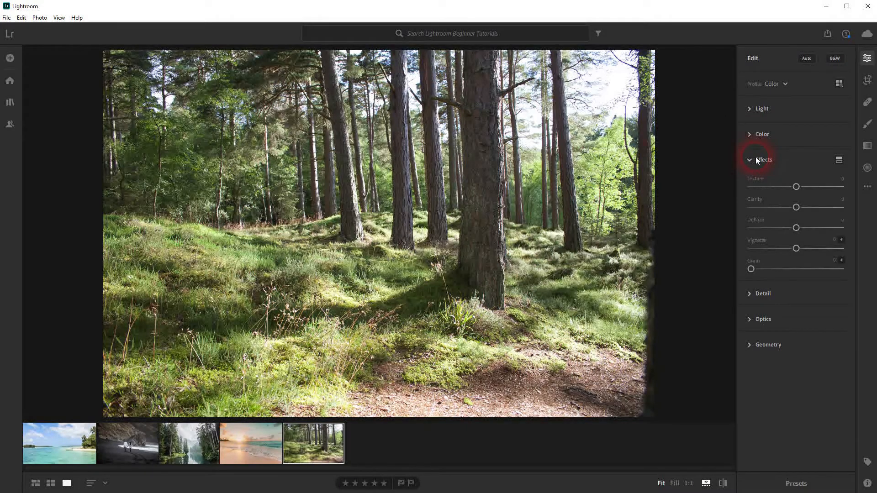
click(804, 59)
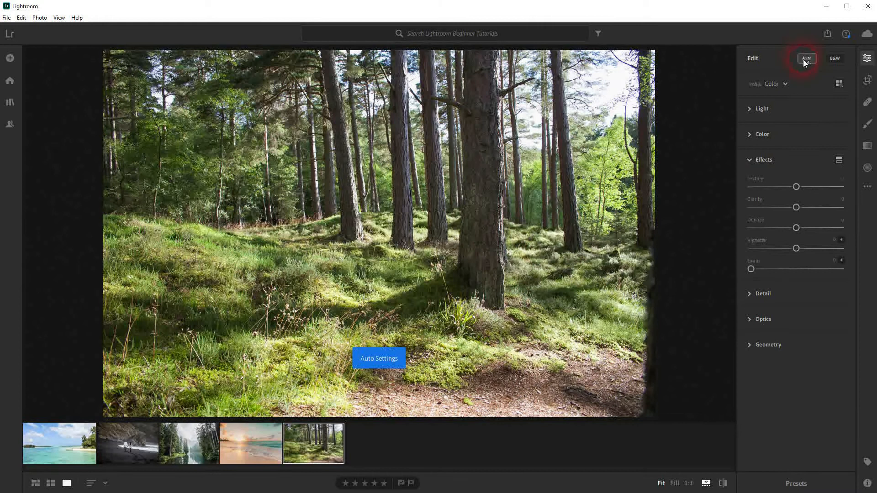
click(749, 134)
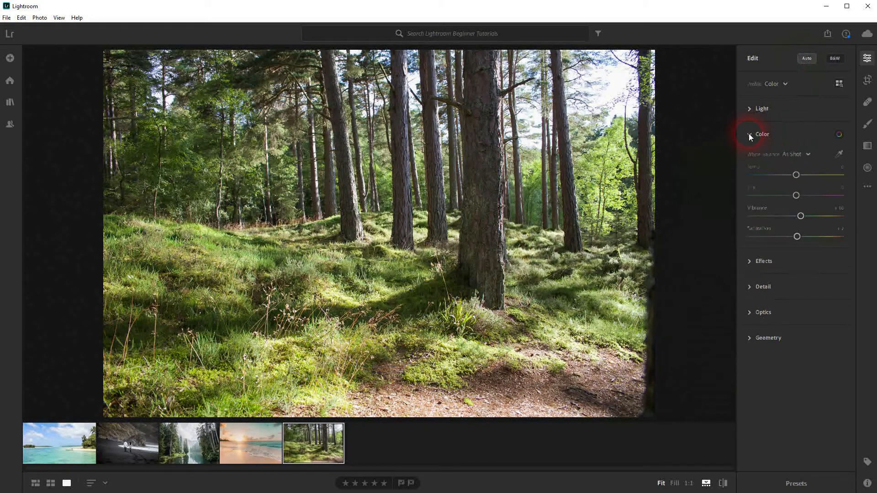
Lower the photo's Highlights to -58 and Whites to -14 in the light adjustments
click(754, 108)
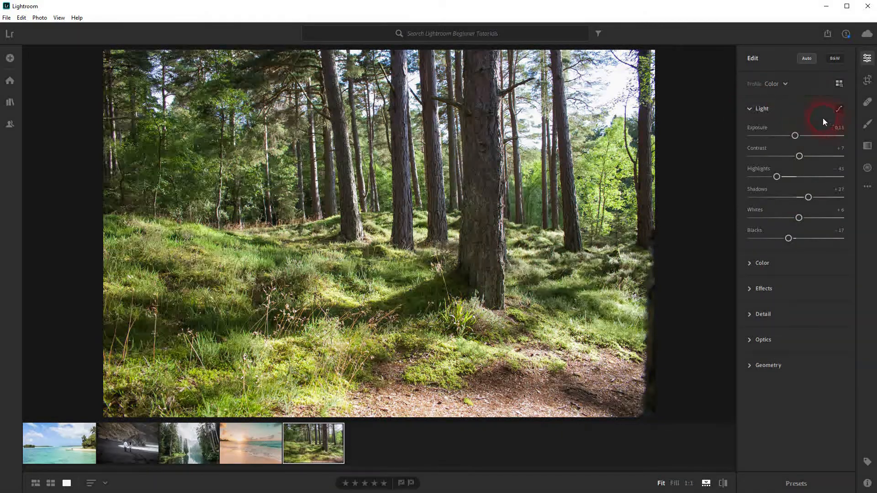
mouse_move(777, 177)
mouse_down()
mouse_move(762, 179)
mouse_move(770, 180)
mouse_up()
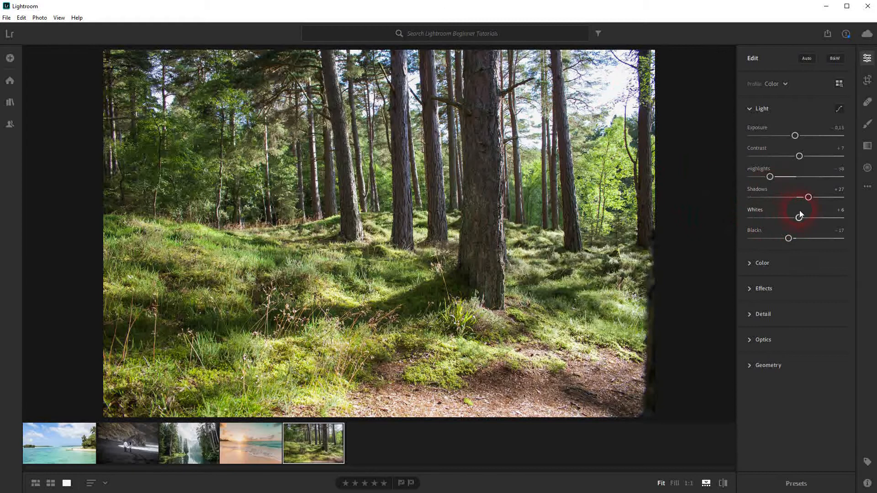
mouse_move(799, 221)
mouse_down()
mouse_move(733, 223)
mouse_move(791, 217)
mouse_up()
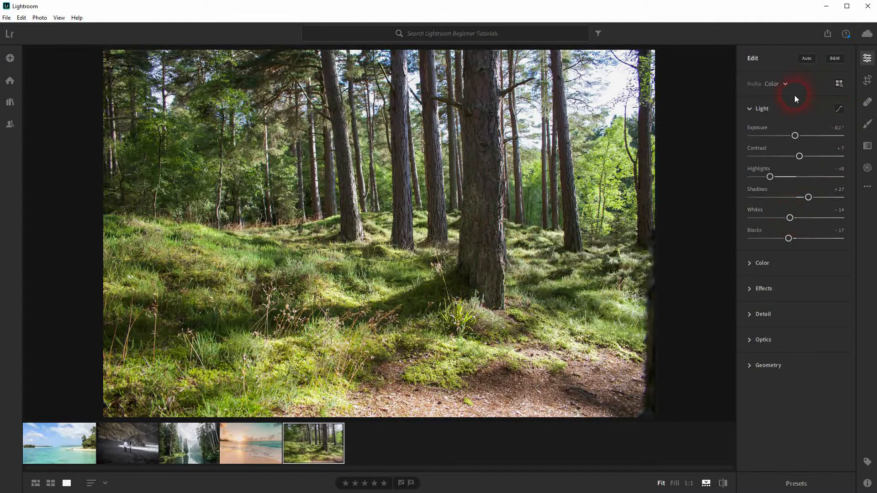
Look at the Split Toning controls among the effects, try Texture at +100, and set Texture to +13
click(775, 289)
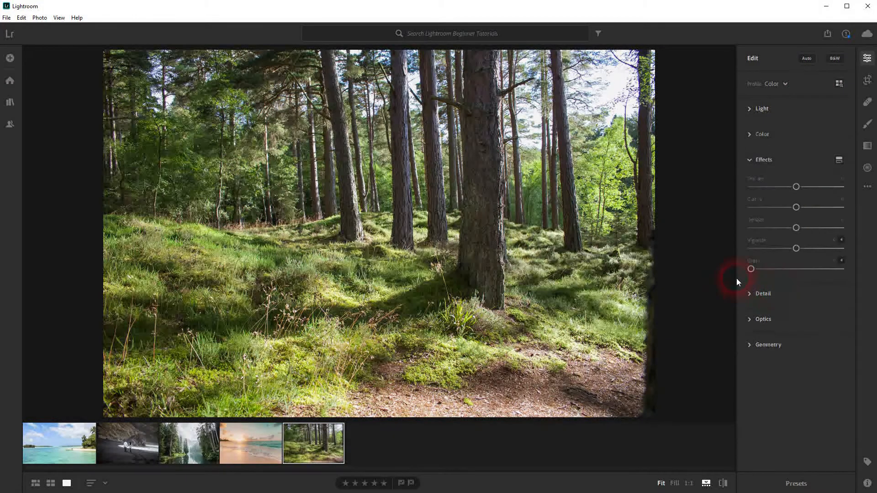
click(839, 162)
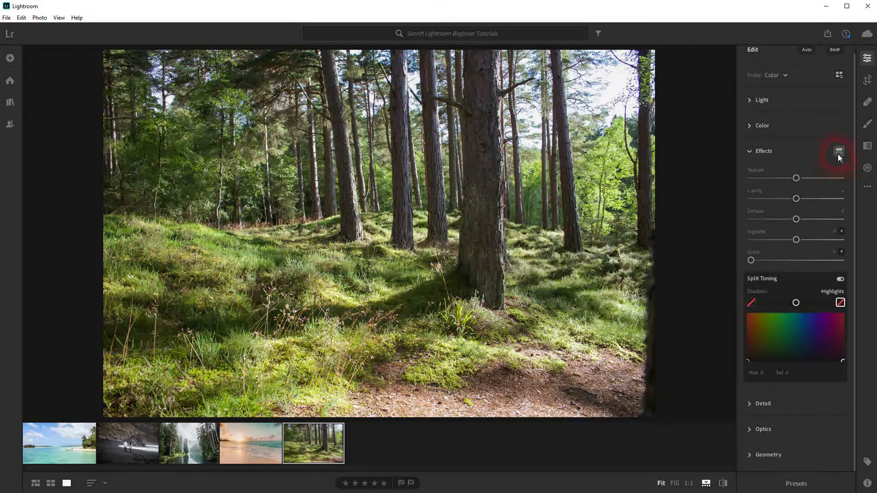
click(838, 152)
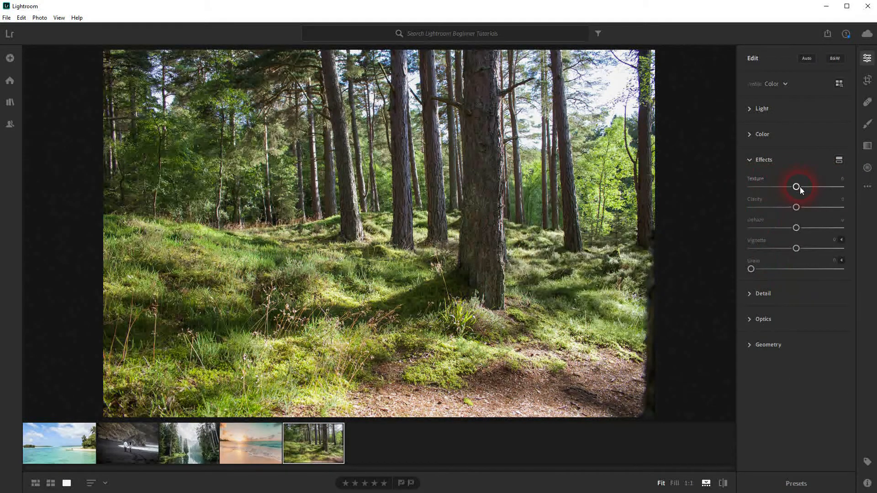
drag(797, 187, 856, 194)
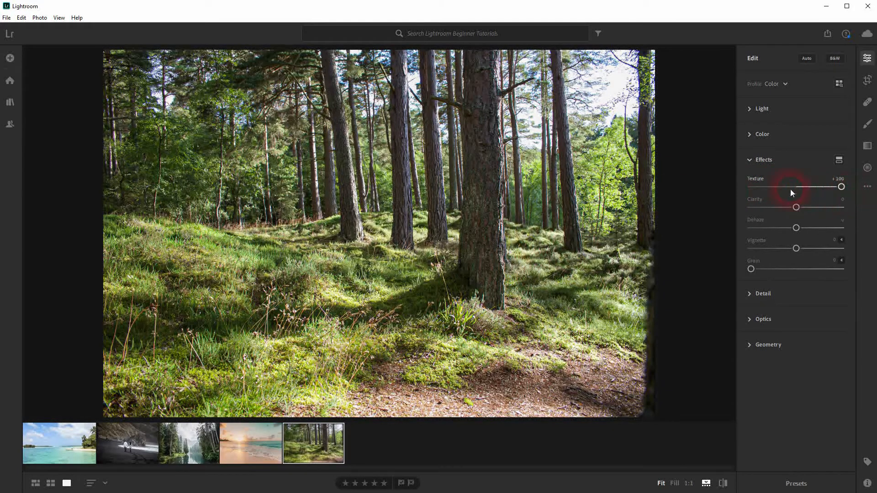
drag(842, 187, 804, 193)
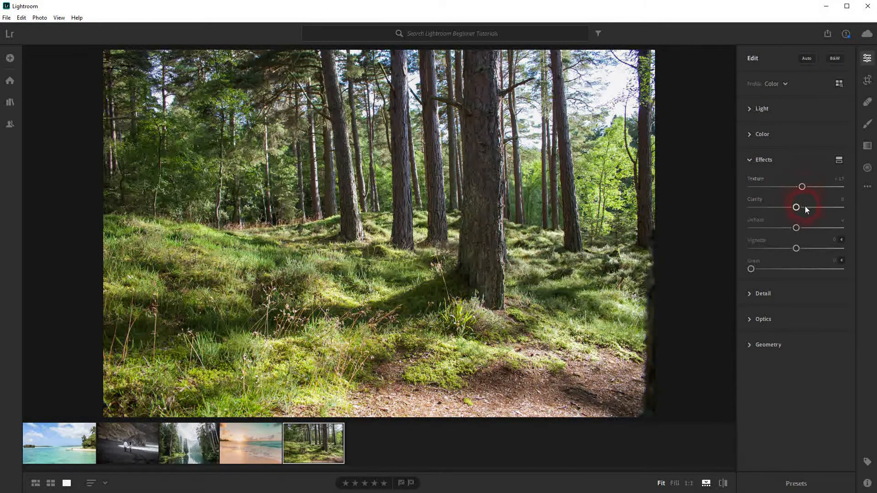
Try Clarity at -100 and +100, inspecting the tree bark at 1:1, and set Clarity to +16
drag(794, 208, 746, 211)
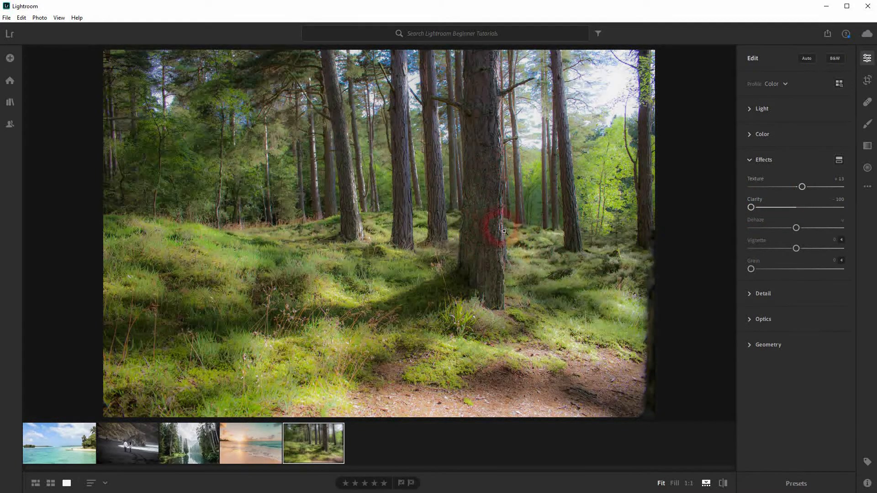
drag(750, 207, 851, 208)
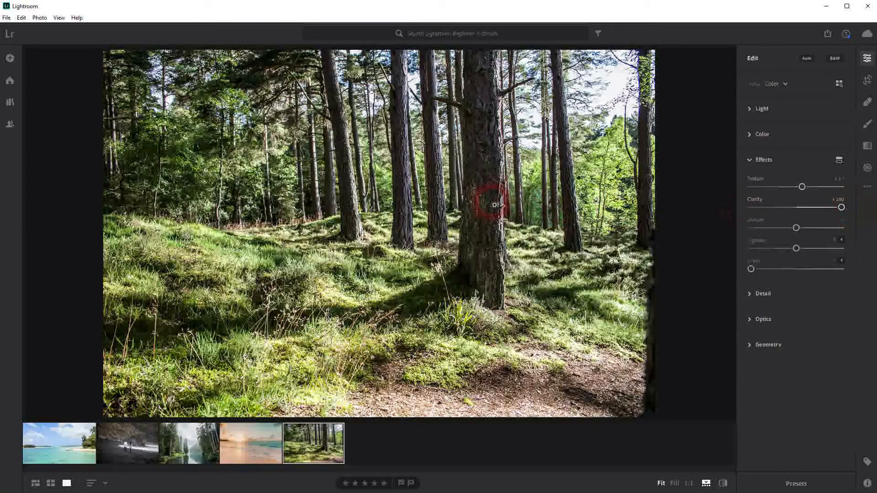
click(486, 195)
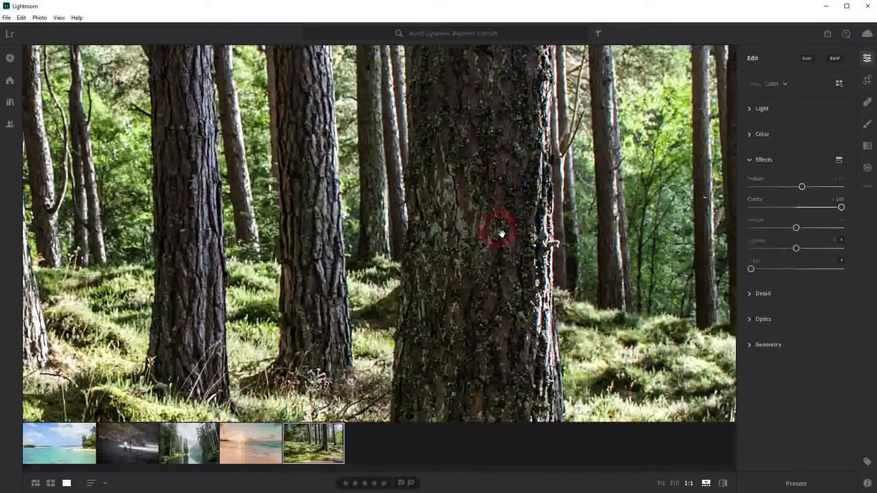
double_click(840, 207)
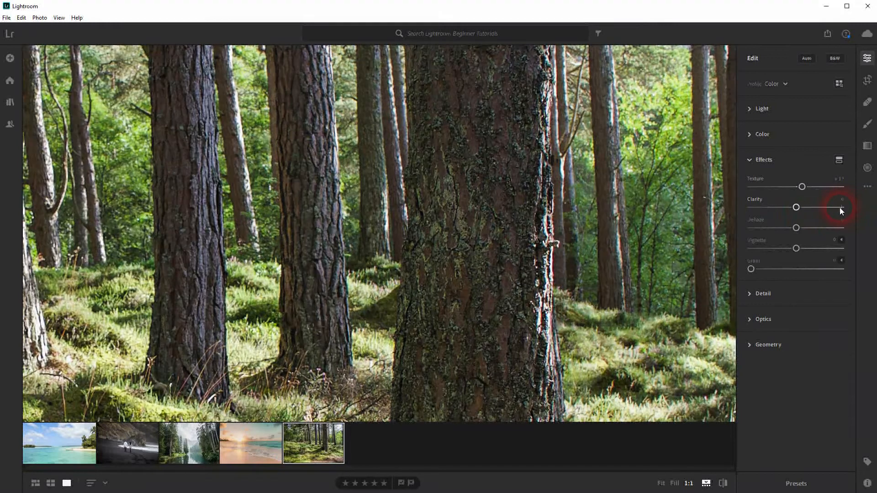
mouse_move(796, 207)
mouse_down()
mouse_move(856, 207)
mouse_move(804, 213)
mouse_up()
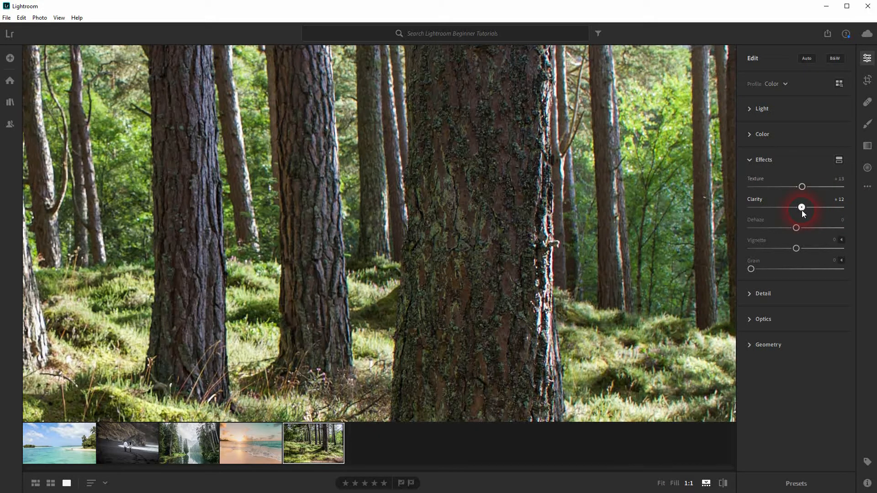
click(441, 229)
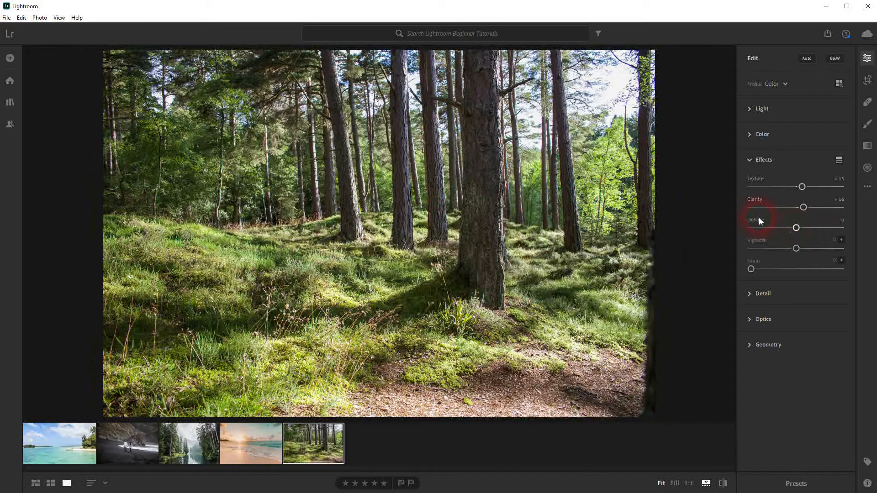
Try Dehaze at -100 and +100 on the photo, and set it to -10
drag(797, 228, 730, 237)
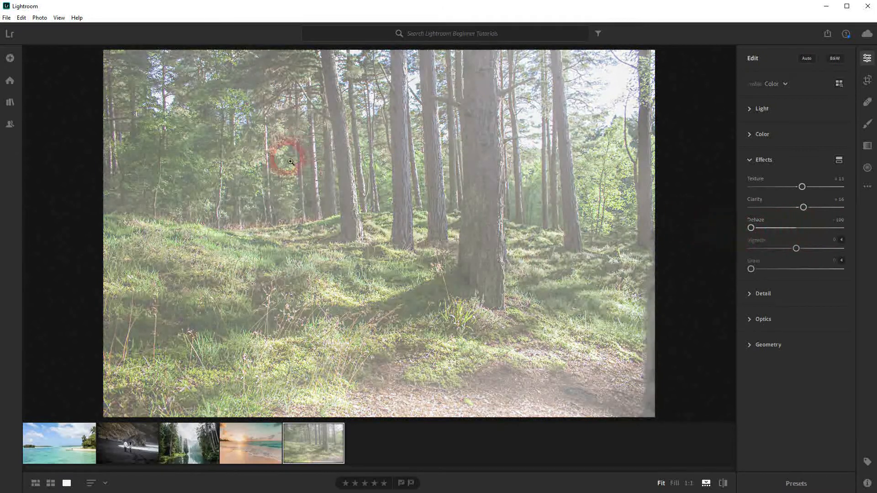
drag(752, 229, 846, 231)
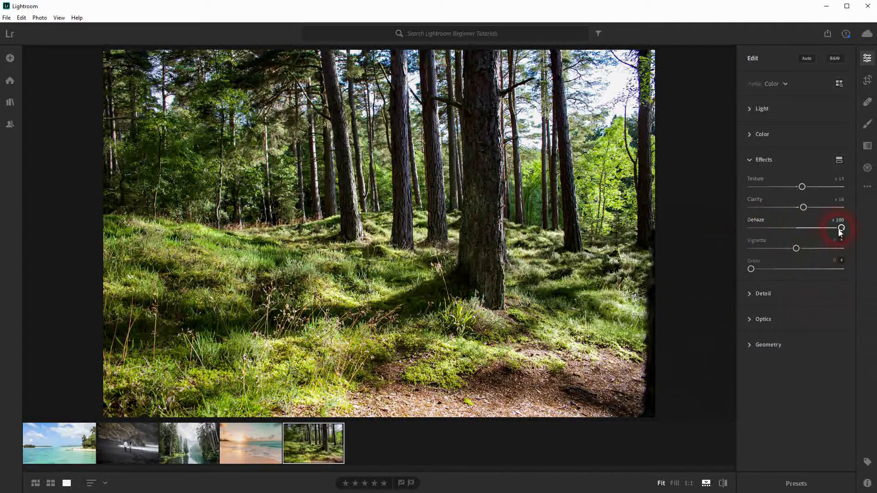
drag(841, 228, 793, 237)
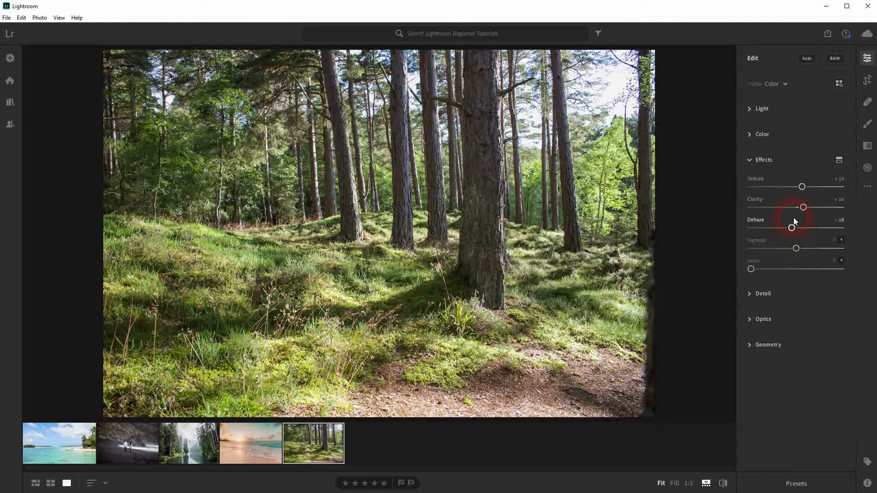
Show the detailed vignette options, try a white vignette at +100, and set the Vignette to -100
click(841, 240)
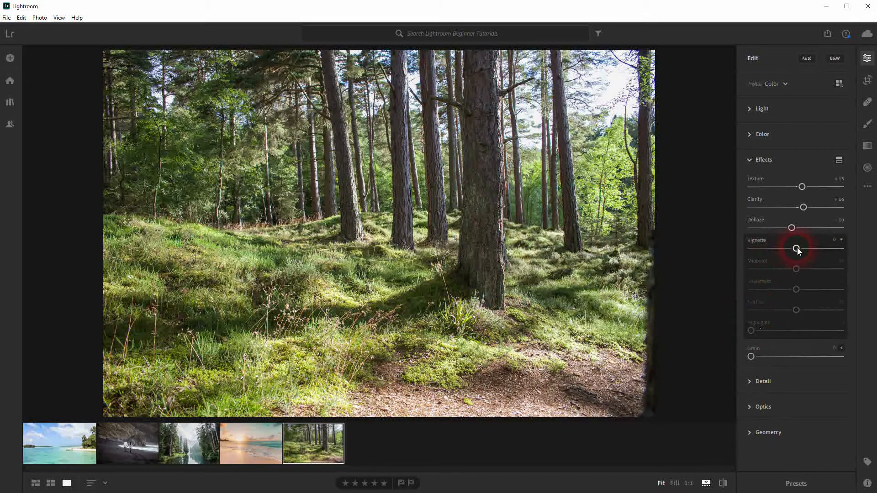
drag(796, 251, 750, 251)
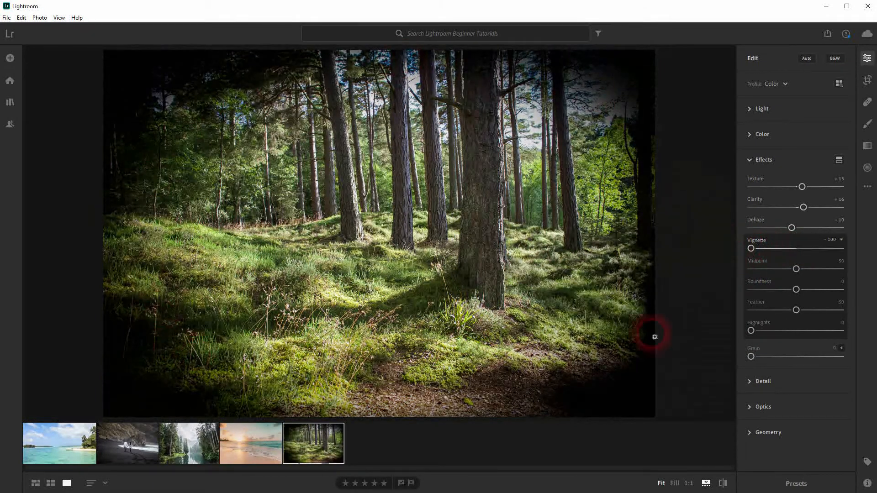
drag(750, 247, 845, 248)
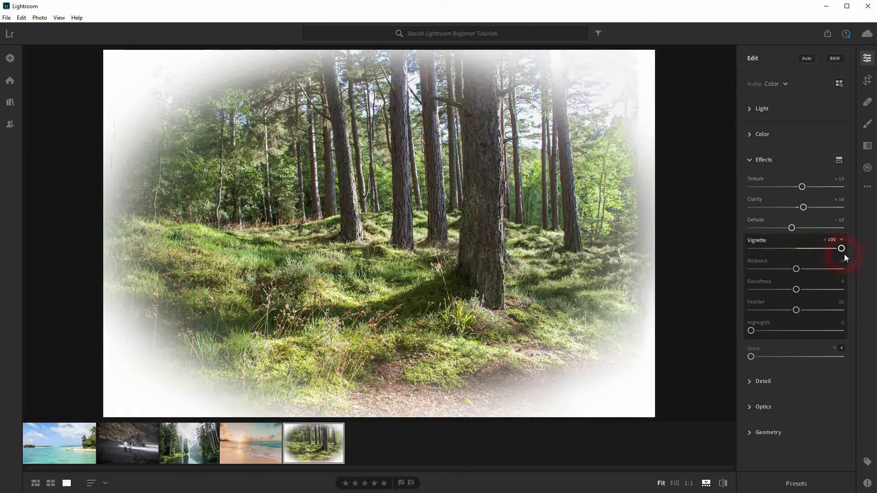
drag(844, 253, 723, 262)
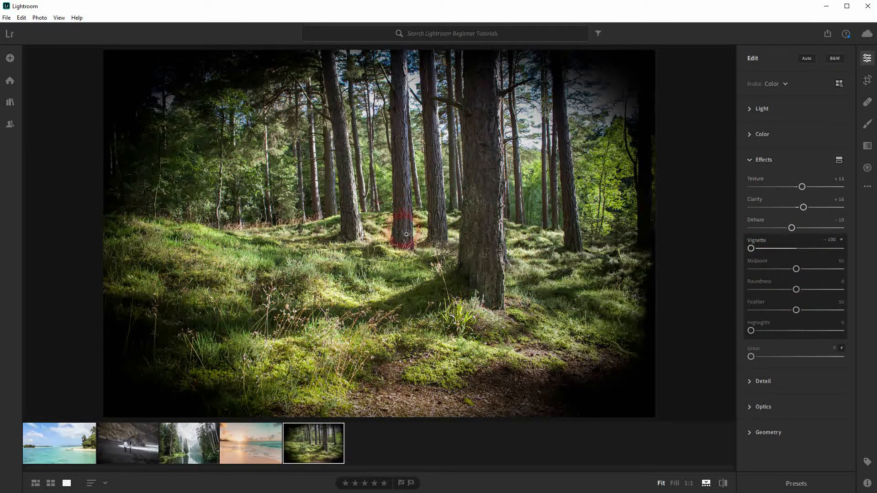
Set the vignette's Midpoint to 59 and its Roundness to +4
drag(796, 270, 815, 270)
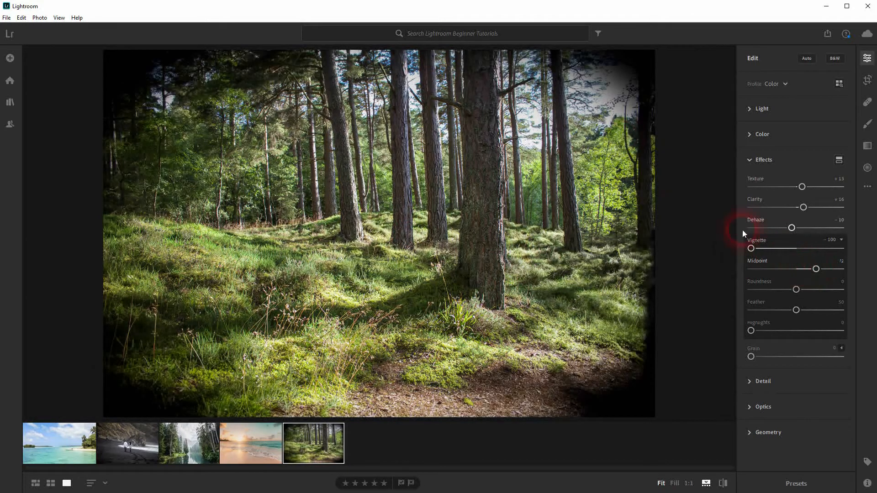
mouse_move(816, 270)
mouse_down()
mouse_move(751, 270)
mouse_move(805, 273)
mouse_up()
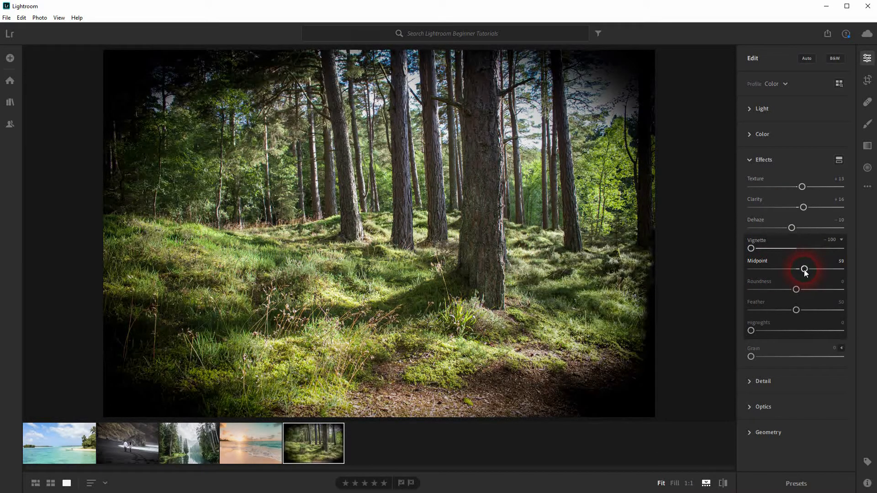
click(795, 289)
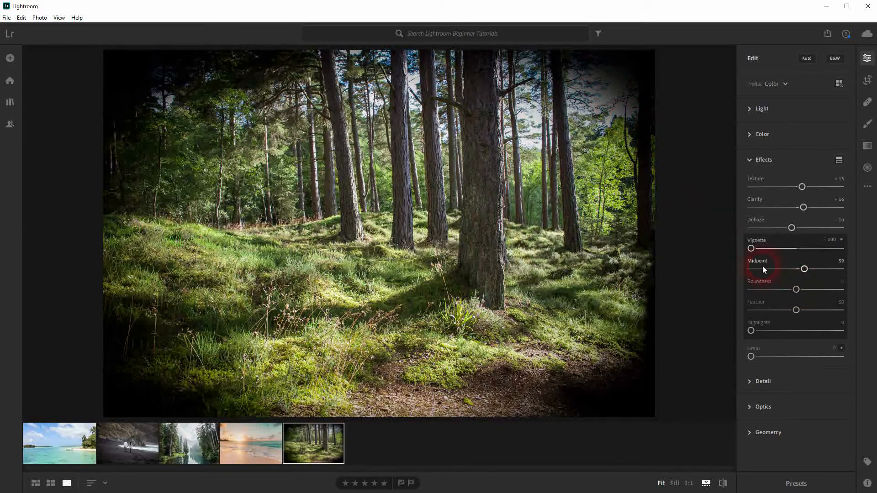
mouse_move(798, 297)
mouse_down()
mouse_move(732, 293)
mouse_move(860, 295)
mouse_move(801, 303)
mouse_up()
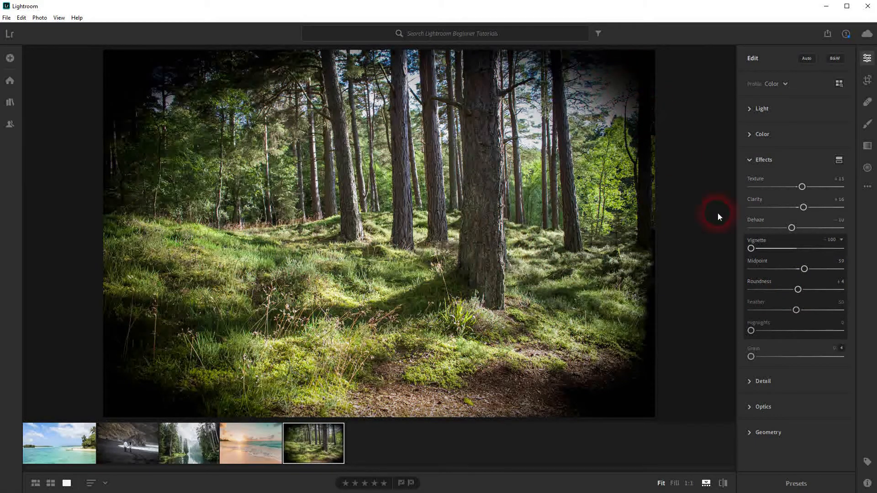
Try the vignette with Feather at 0, and set Feather to 65 and the vignette's Highlights to 10
drag(796, 309, 636, 132)
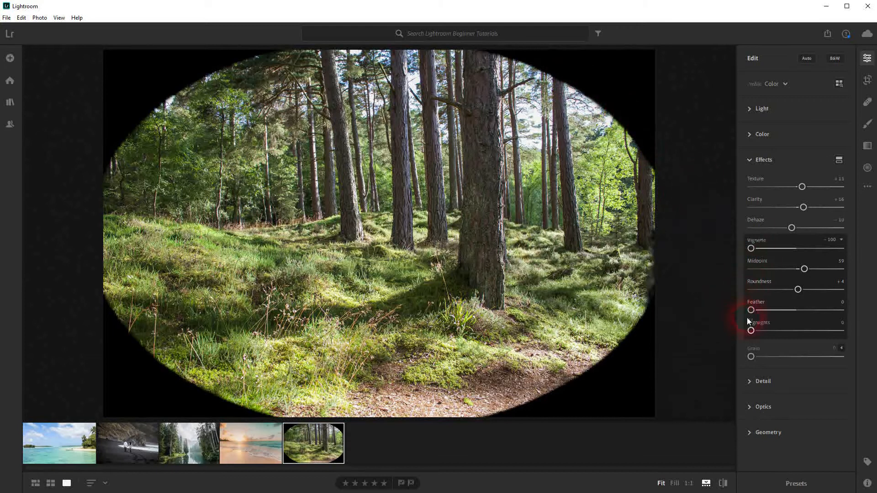
drag(750, 310, 812, 314)
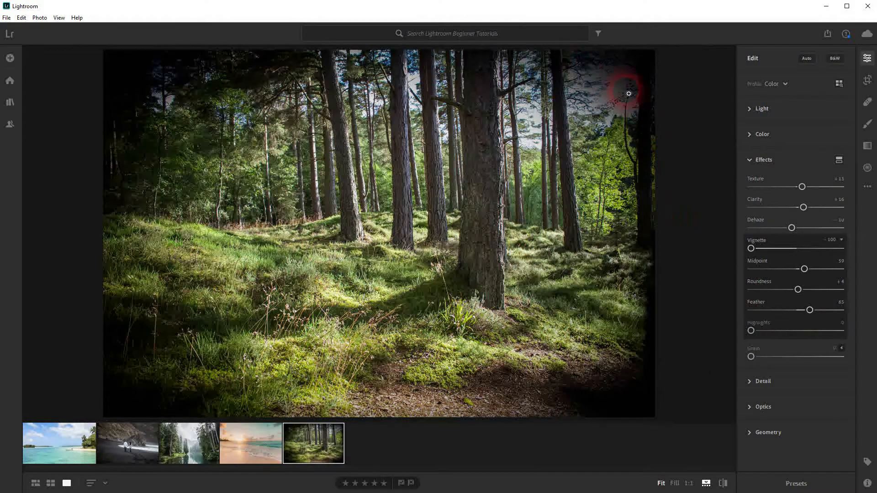
mouse_move(751, 331)
mouse_down()
mouse_move(853, 343)
mouse_move(840, 331)
mouse_move(760, 331)
mouse_up()
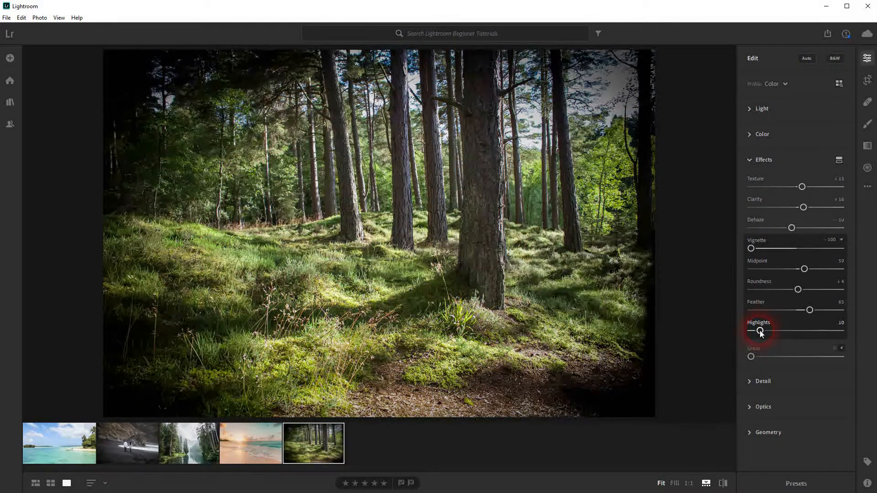
Reduce the Vignette to -25 and hide its detailed options
click(752, 249)
drag(751, 250, 785, 248)
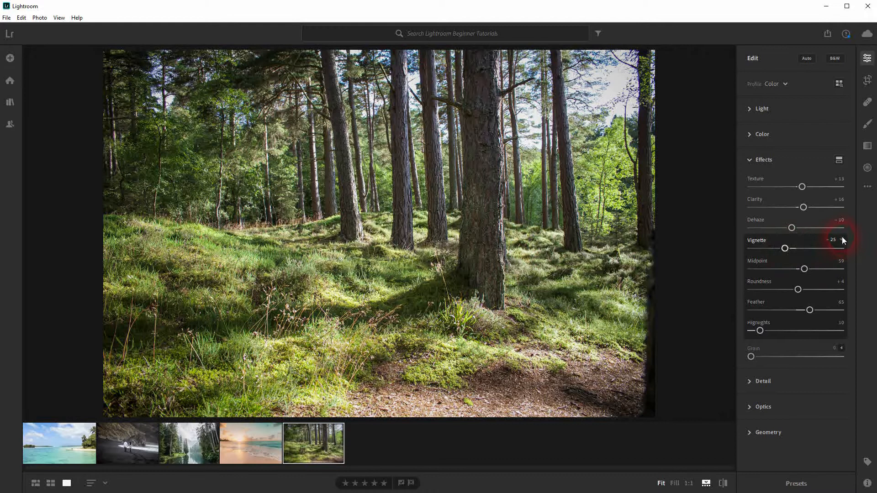
click(842, 242)
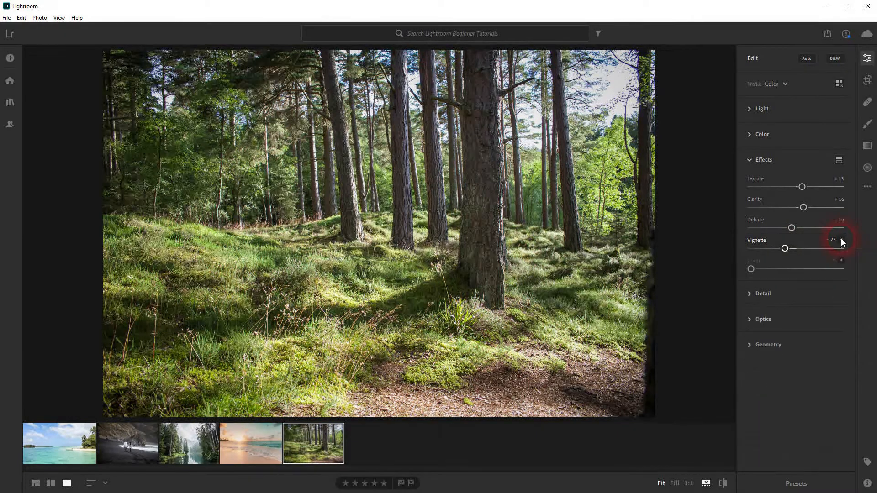
Reset the Vignette to its default value and undo that reset
double_click(755, 240)
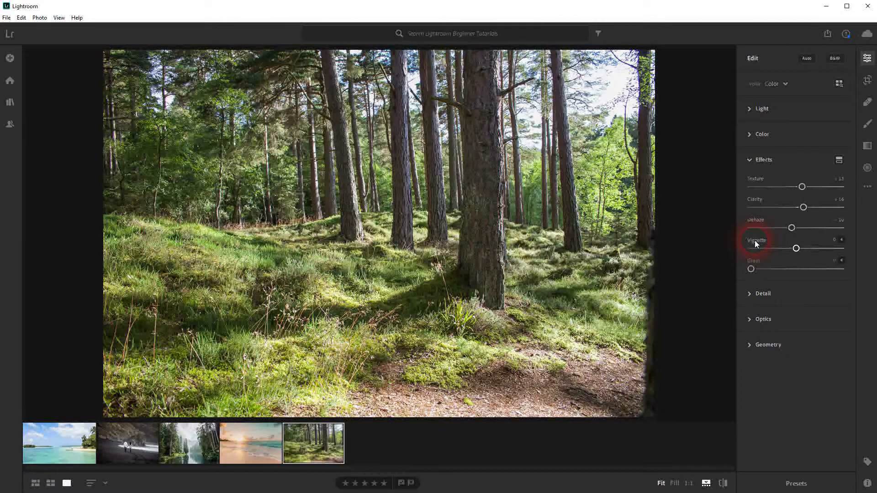
key(ctrl+z)
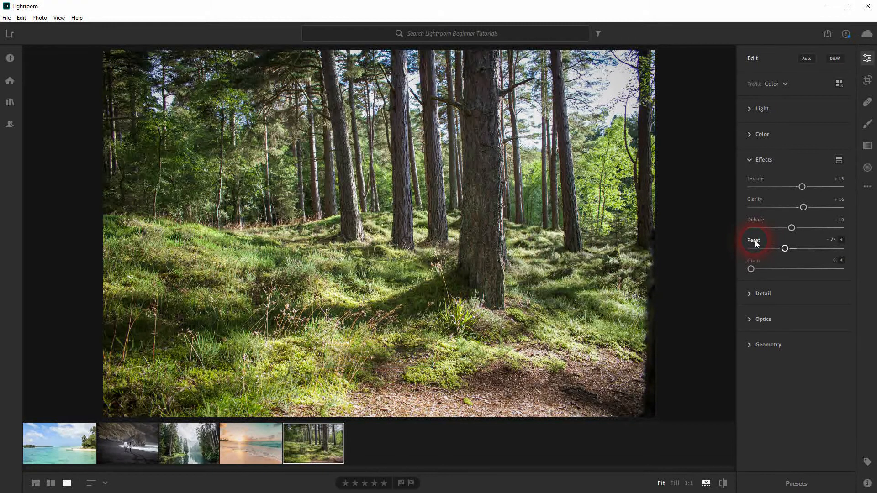
Compare the photo with and without its vignette by resetting the Vignette twice and undoing each reset
double_click(755, 240)
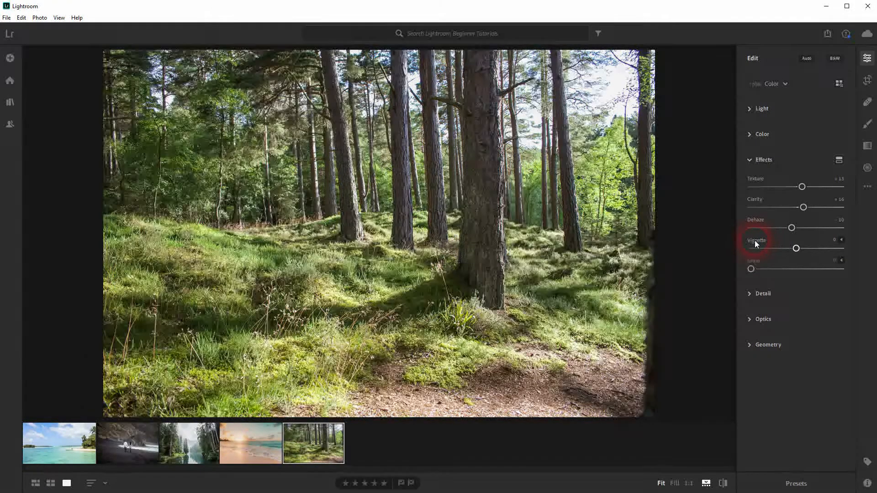
key(ctrl+z)
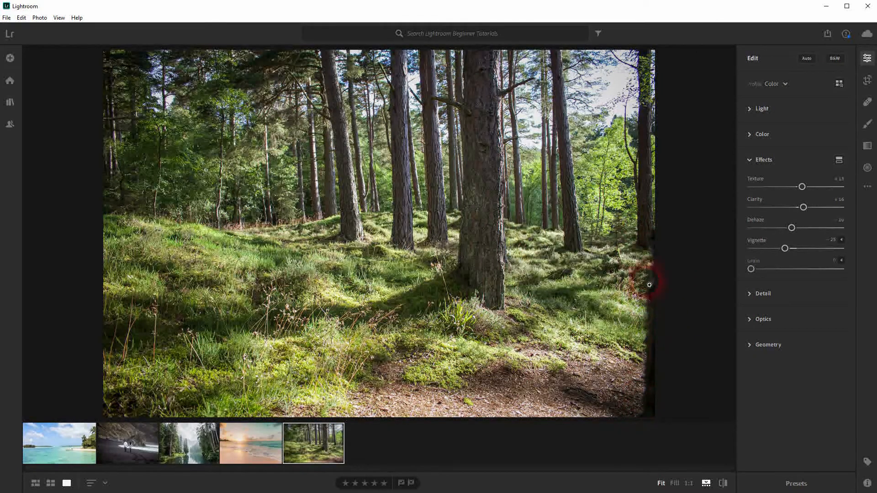
click(757, 239)
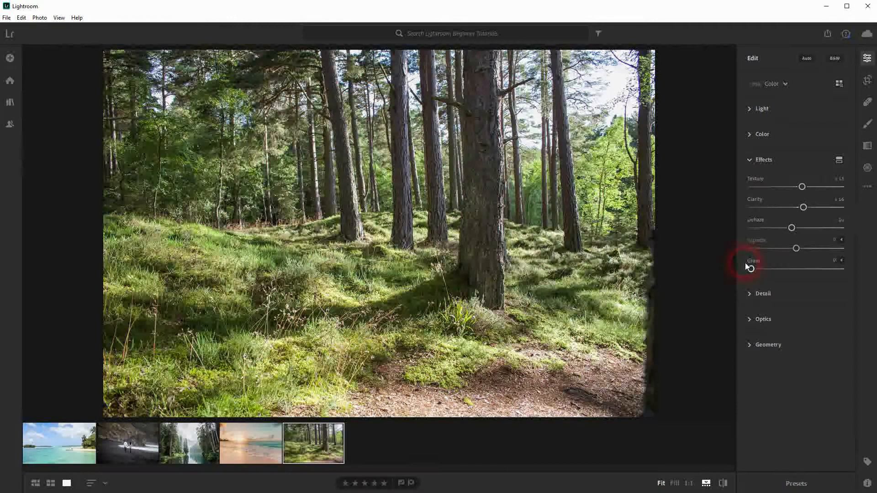
key(ctrl+z)
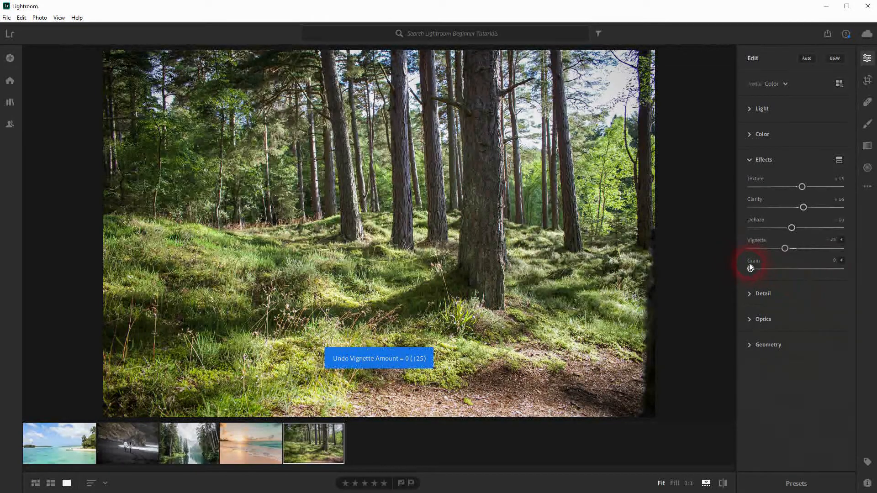
Show the detailed Grain options and try Grain at 100 on the large tree trunk at 1:1 magnification
click(841, 260)
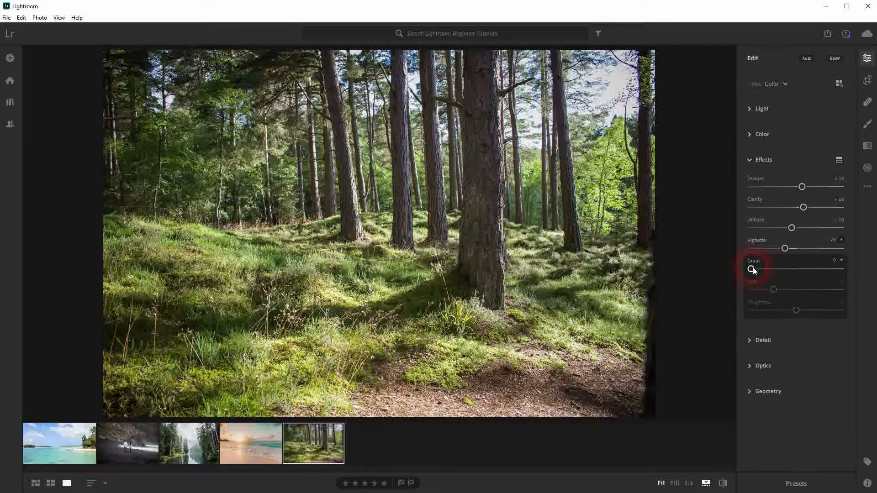
key(alt)
click(488, 196)
click(750, 269)
drag(751, 270, 851, 254)
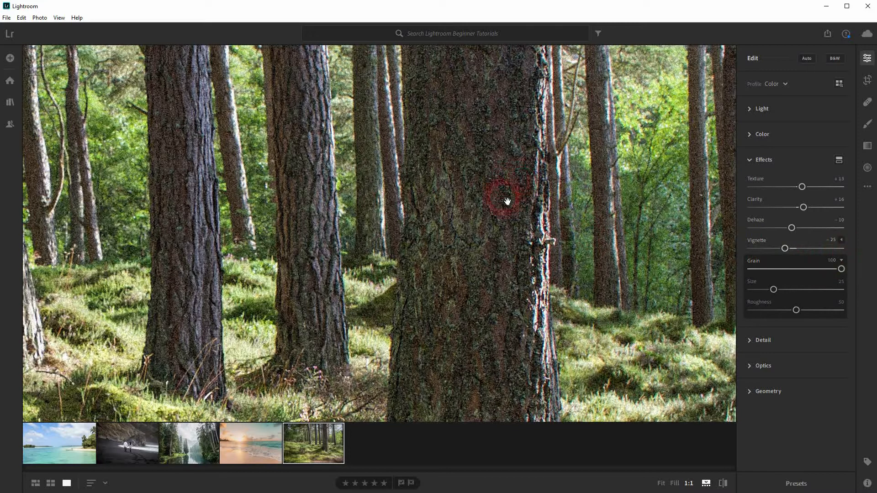
Try the grain's Size at its minimum and Roughness at 2, resetting each to its default
mouse_move(775, 292)
mouse_down()
mouse_move(844, 290)
mouse_move(763, 295)
mouse_move(754, 304)
mouse_up()
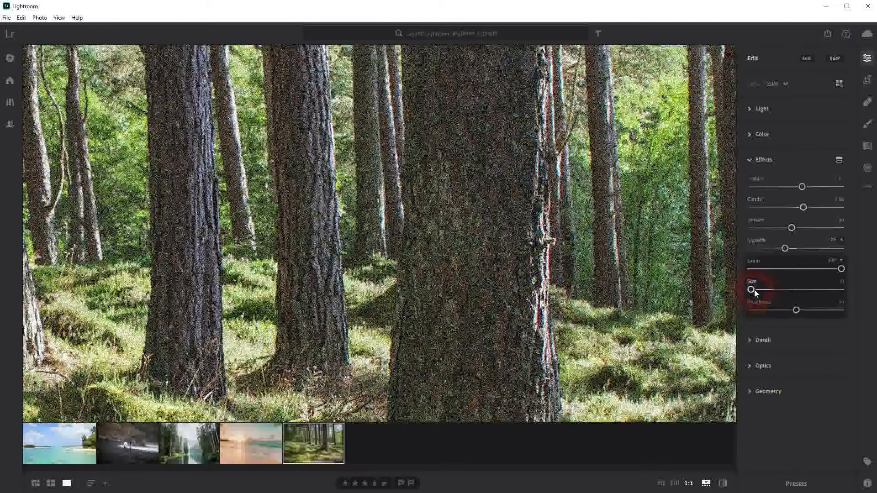
double_click(751, 290)
click(796, 310)
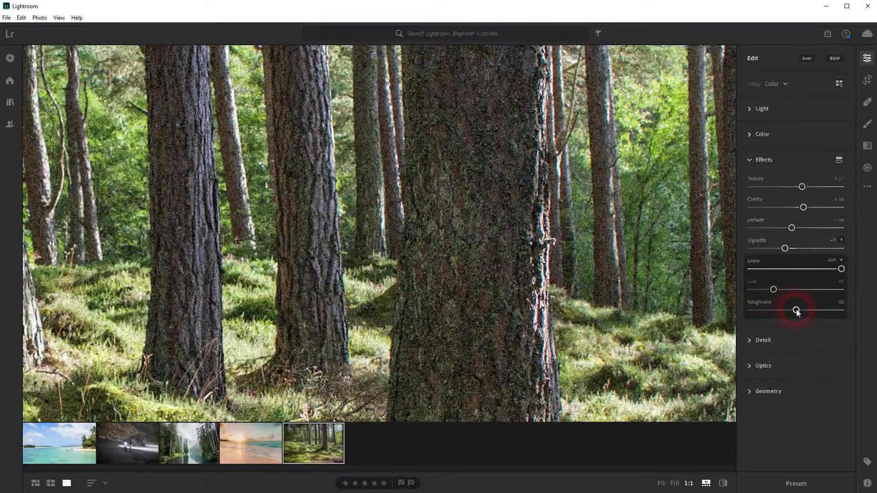
drag(797, 311, 752, 313)
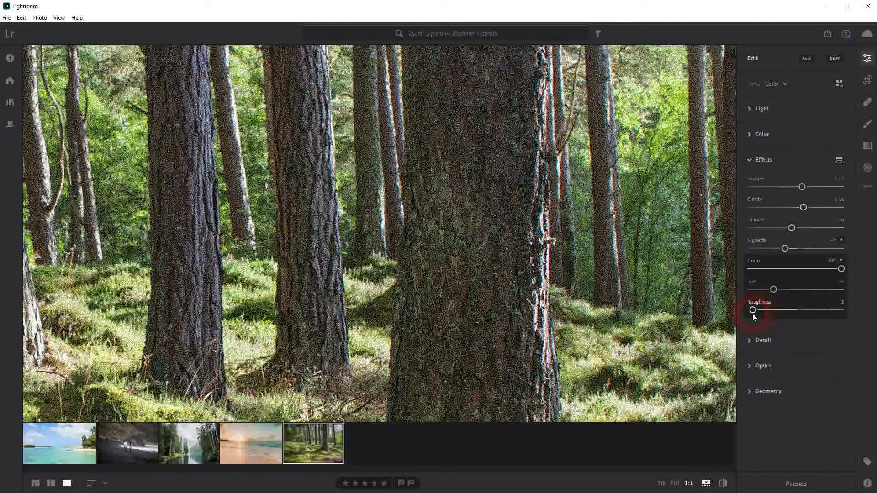
double_click(752, 310)
Set Grain to 5 and hide its detailed options
drag(843, 271, 754, 272)
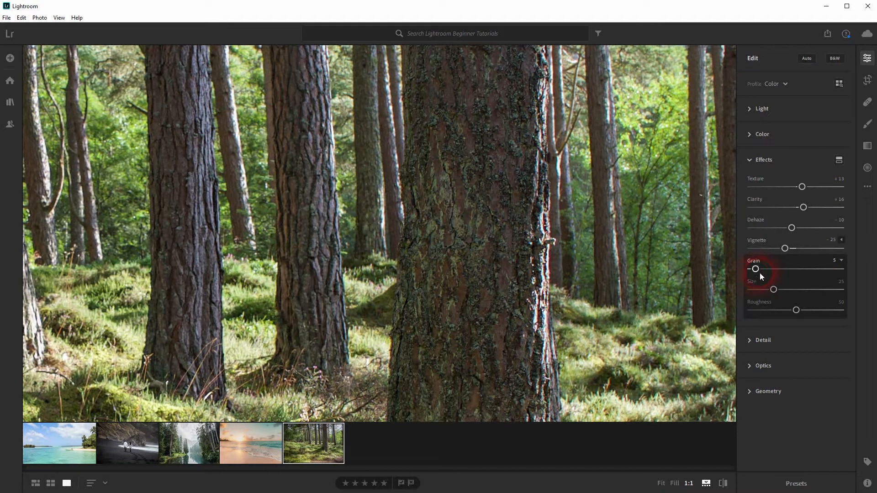
click(841, 261)
click(518, 235)
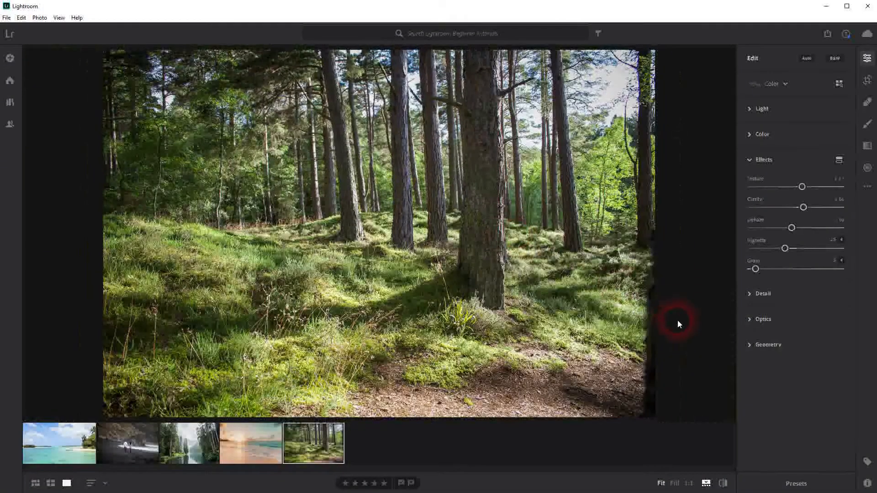
Compare the original forest photo with the edited version several times, finishing on the edited version
click(724, 483)
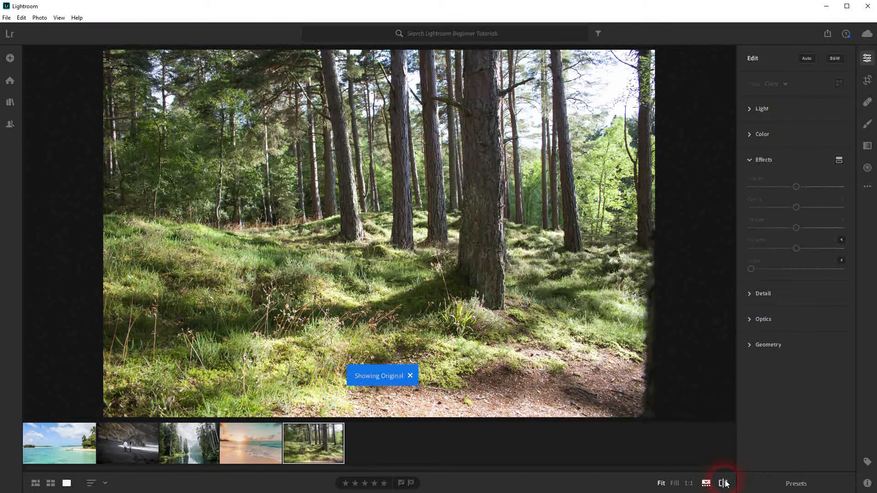
click(724, 483)
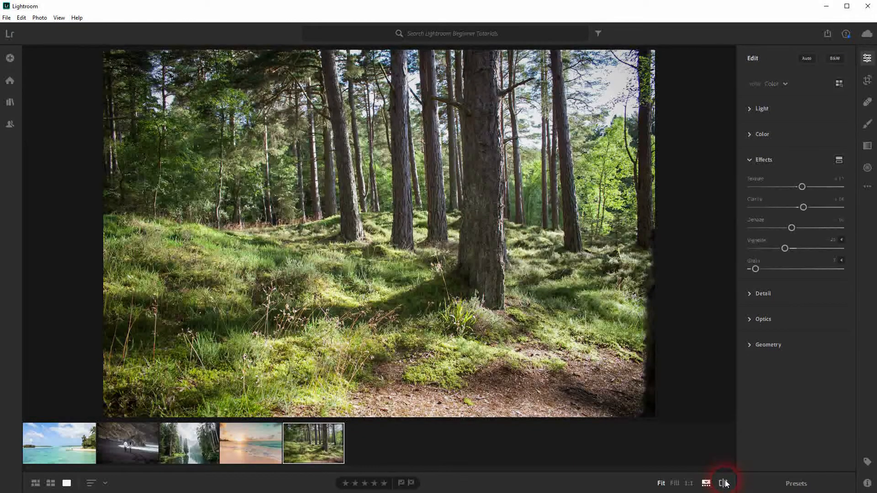
click(724, 483)
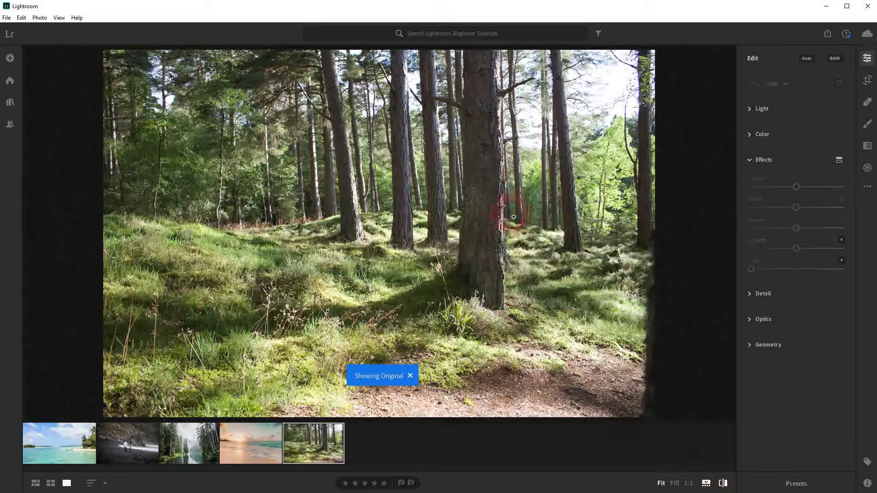
click(723, 483)
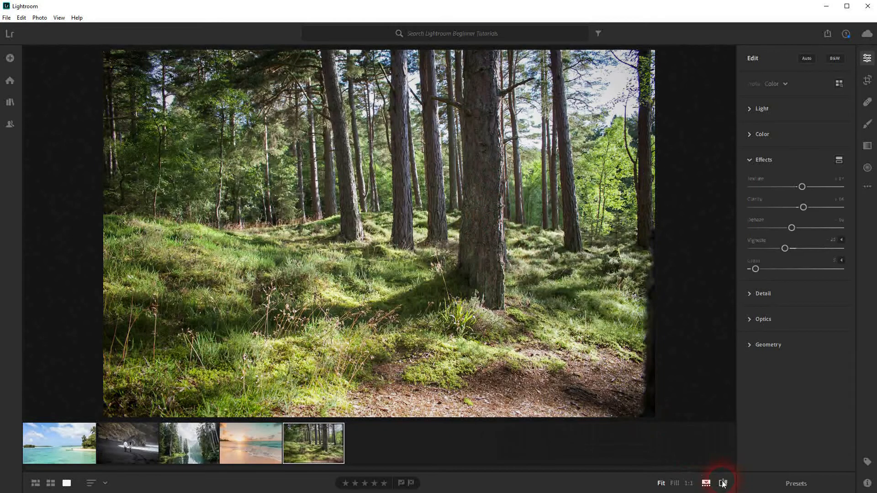
click(723, 484)
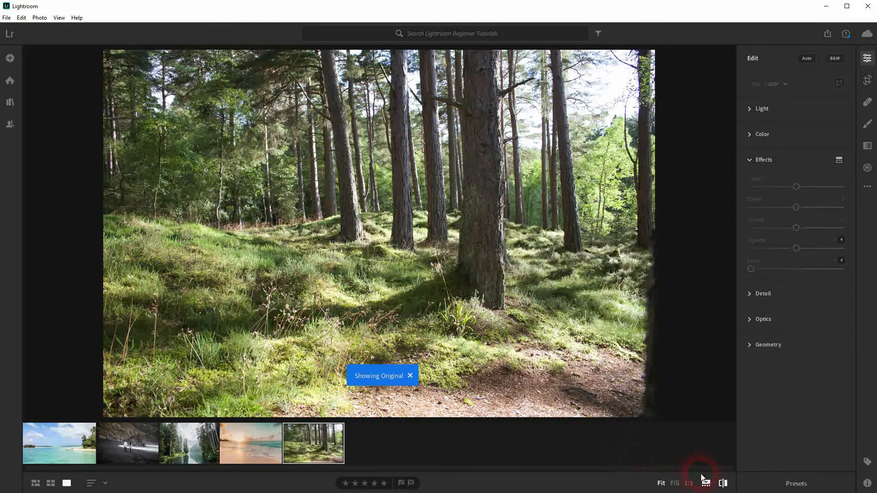
click(723, 484)
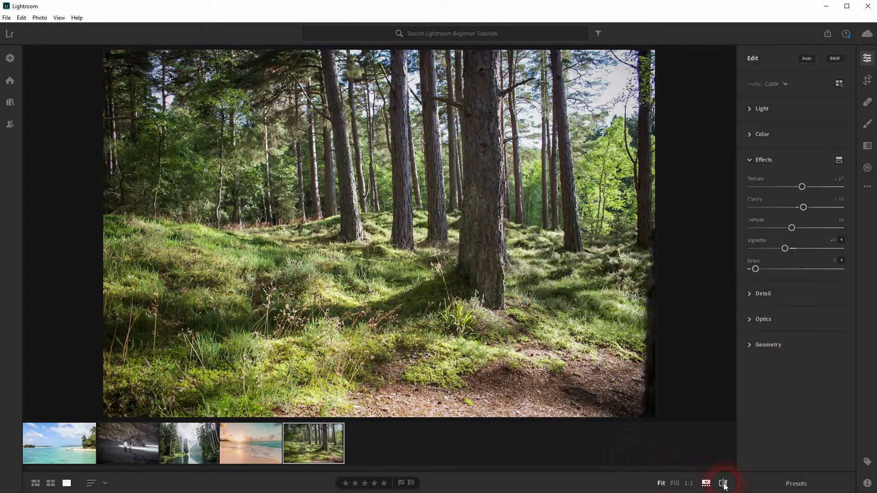